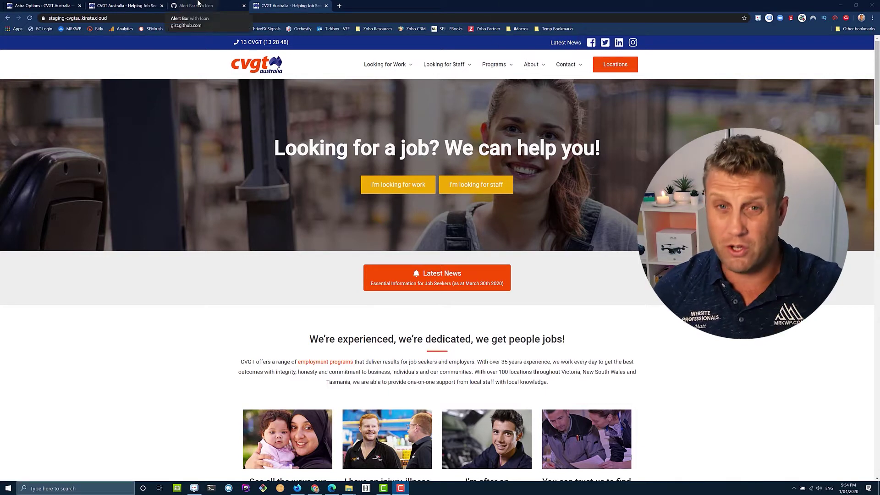
# - Add a new blank Astra custom layout, then bring up the Alert Bar with Icon gist
pyautogui.click(44, 6)
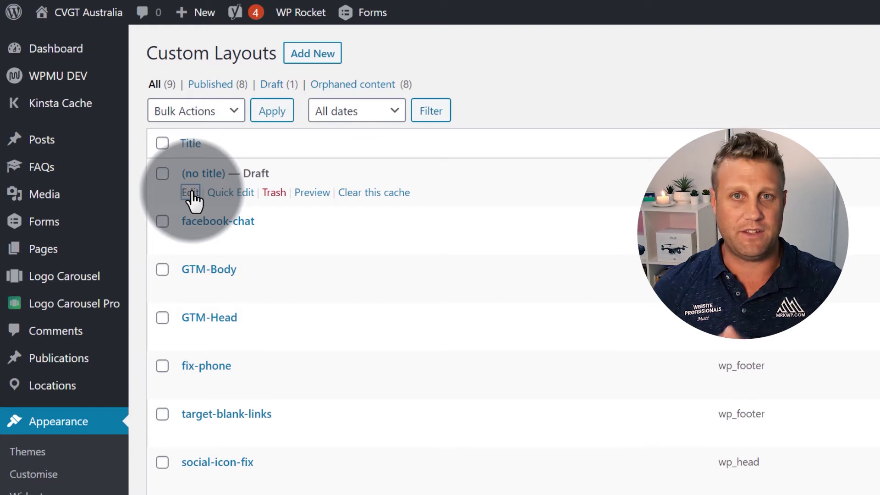
pyautogui.click(312, 53)
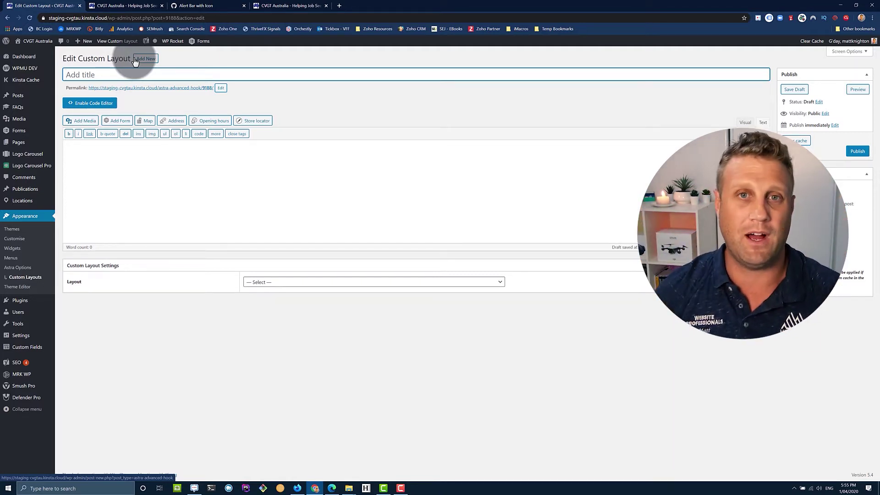
pyautogui.click(189, 6)
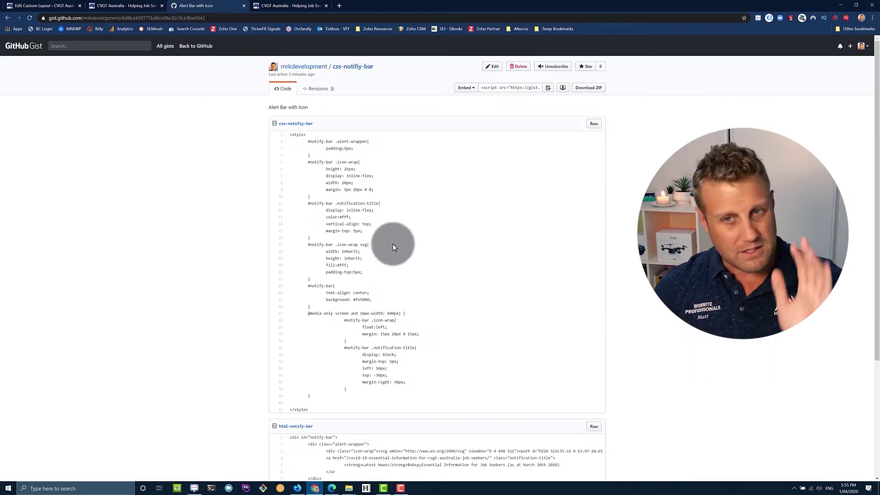
# - Select lines 1–8 of the html-notify-bar file in the gist for copying
pyautogui.scroll(-3, 414, 256)
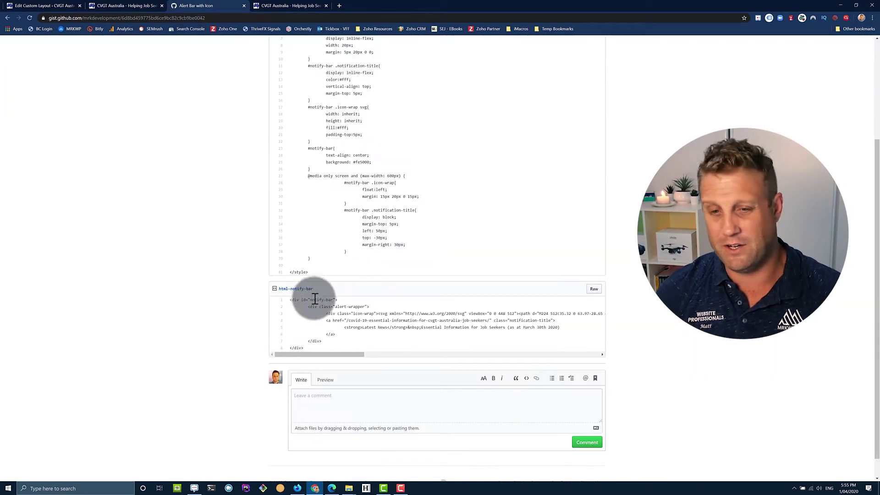
pyautogui.scroll(3, 352, 259)
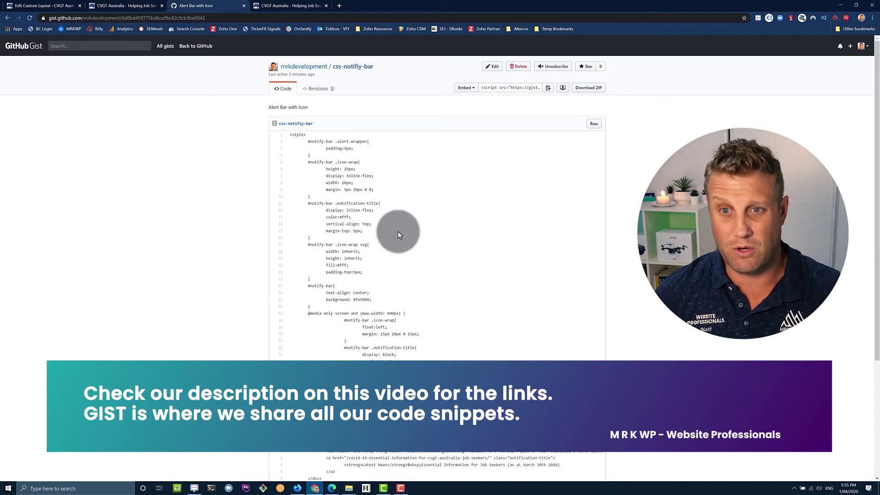
pyautogui.scroll(-4, 398, 230)
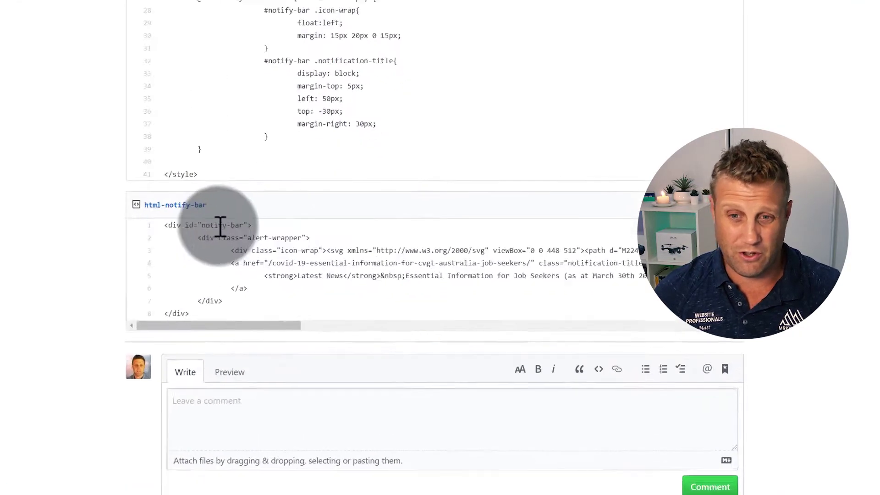
pyautogui.moveTo(118, 309); pyautogui.dragTo(88, 192)
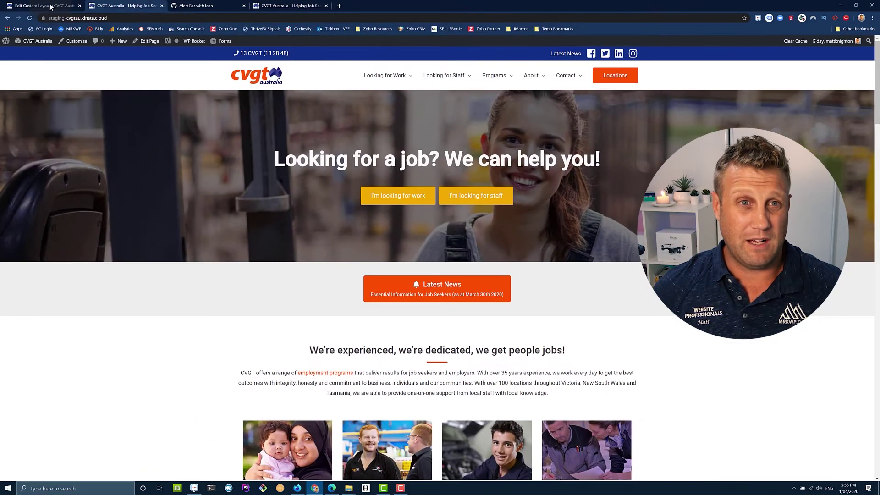
# - Paste the notify-bar HTML into the layout's code editor and title it html-notify-bar
pyautogui.click(51, 6)
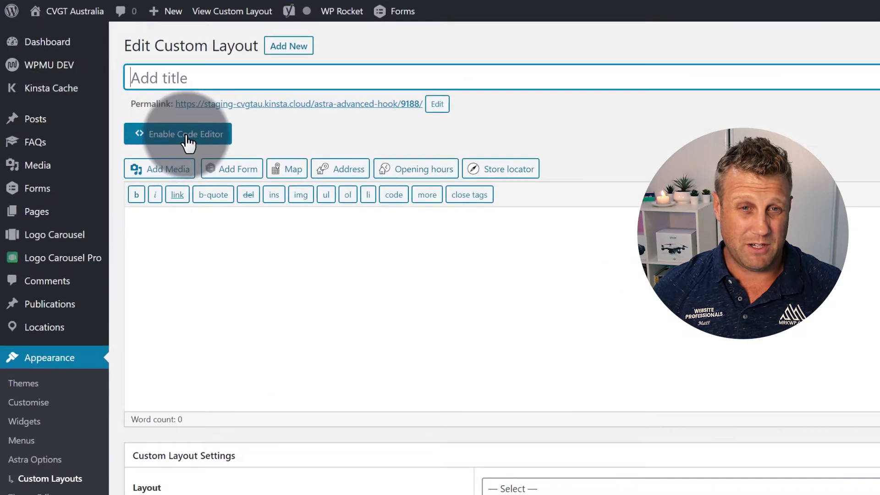
pyautogui.click(94, 106)
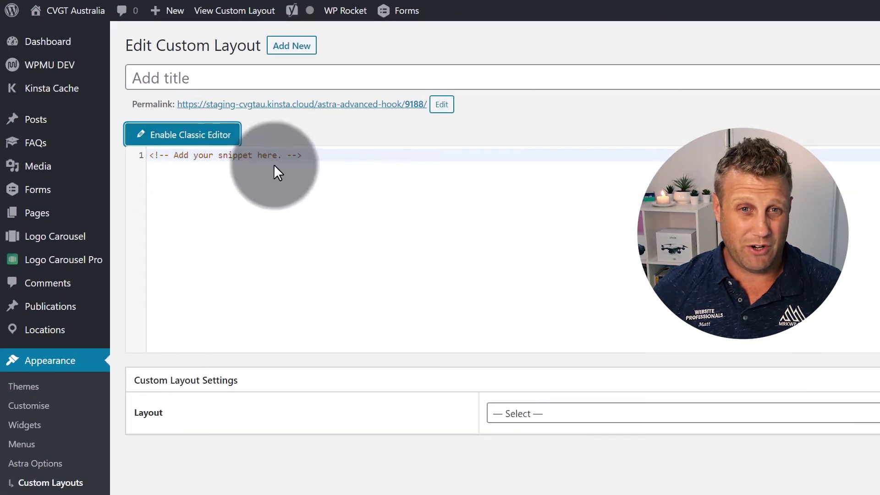
pyautogui.moveTo(304, 156); pyautogui.dragTo(133, 151)
pyautogui.hotkey('ctrl', 'v')
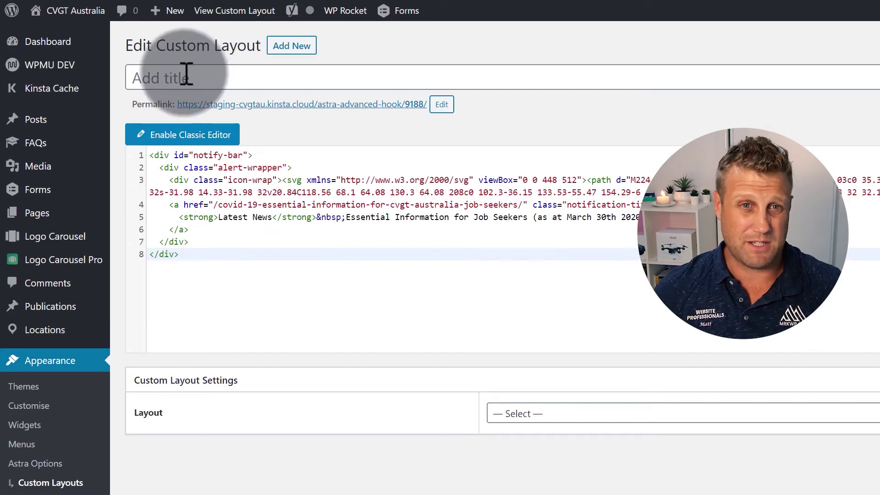
pyautogui.click(188, 77)
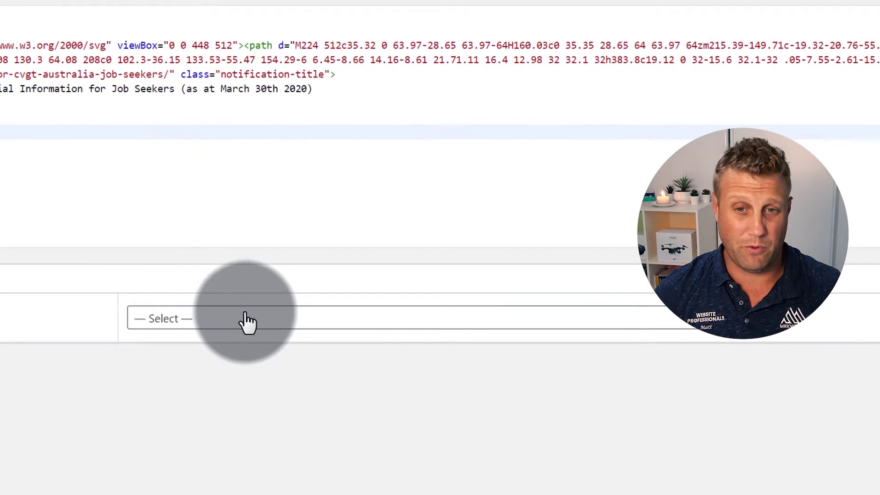
pyautogui.click(246, 321)
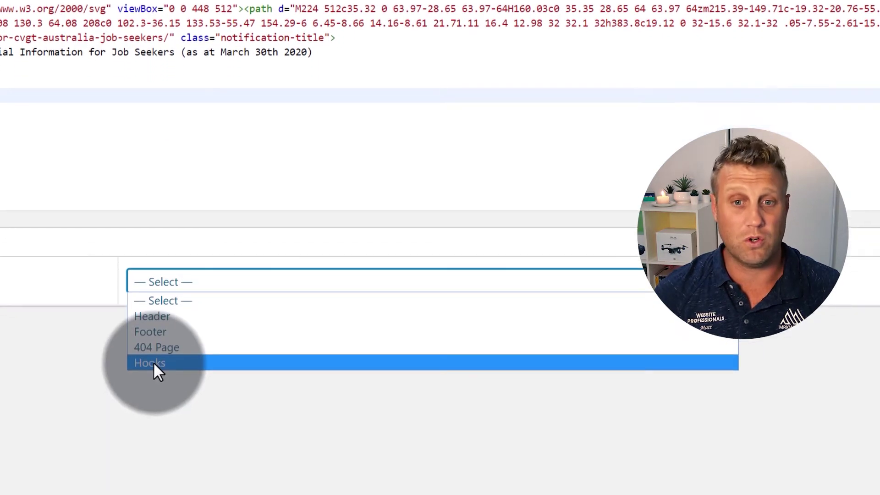
# - Make html-notify-bar a Hooks layout on body_top, shown sitewide to all users, and publish
pyautogui.click(153, 400)
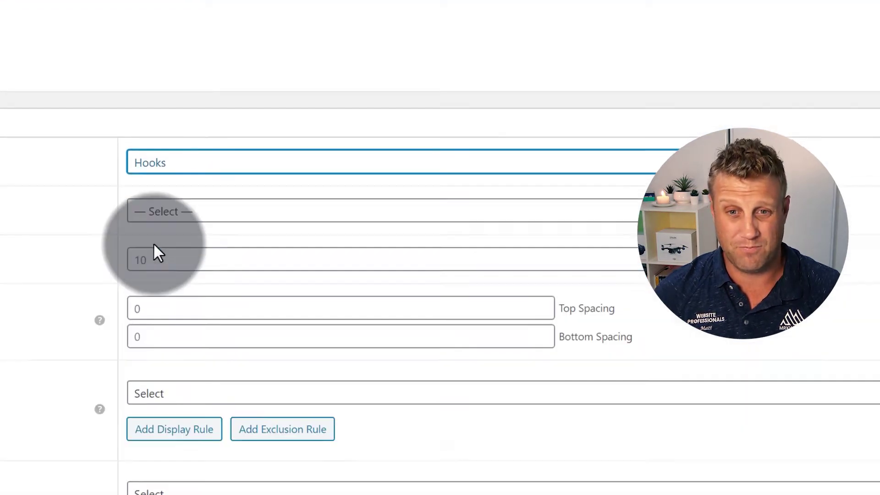
pyautogui.click(174, 367)
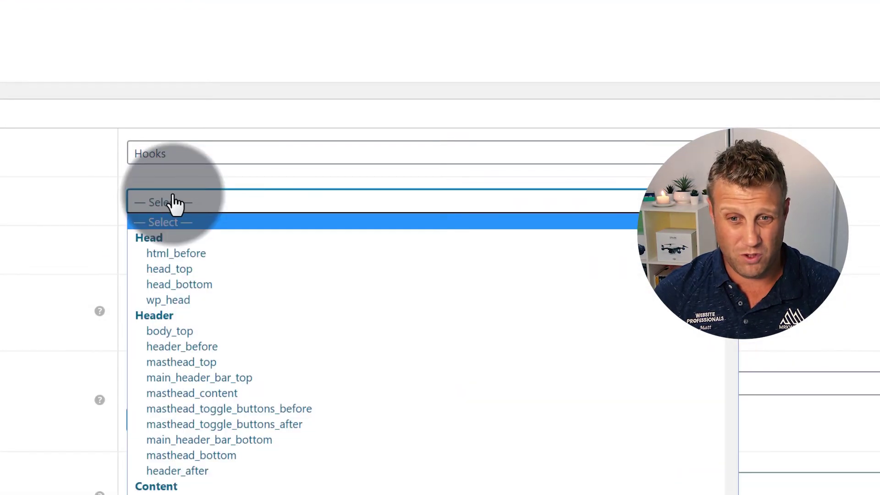
pyautogui.click(182, 331)
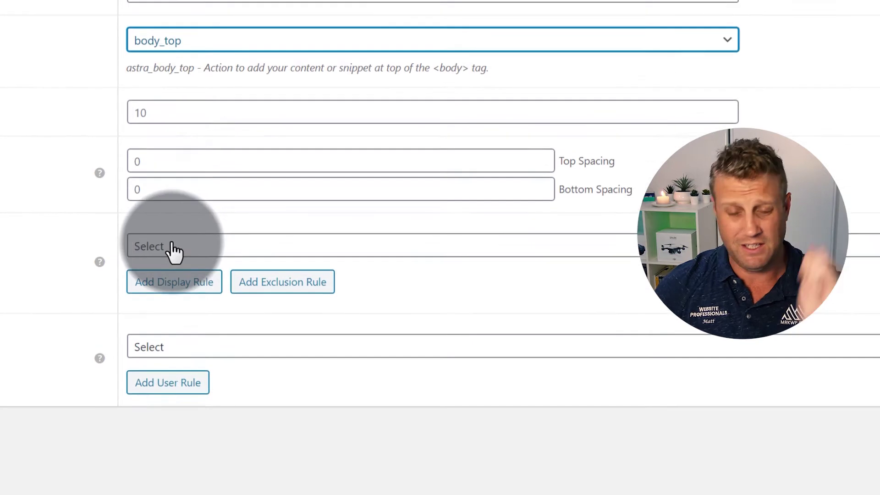
pyautogui.click(173, 248)
pyautogui.click(183, 68)
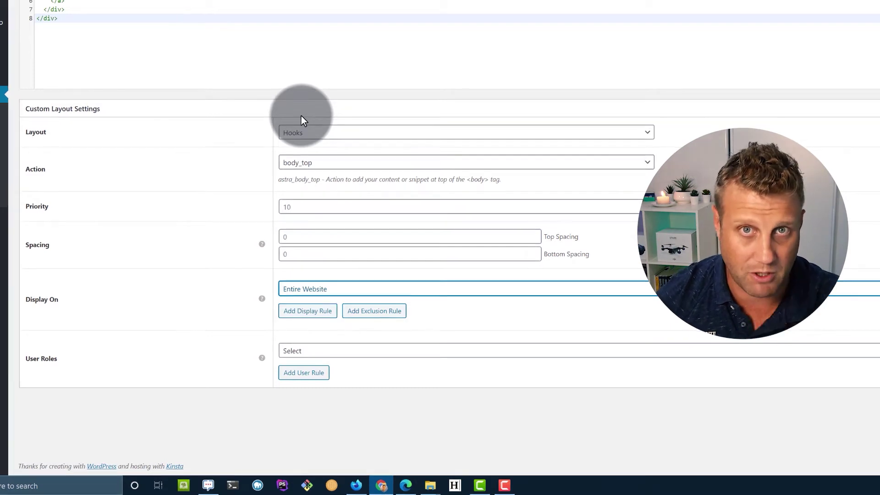
pyautogui.click(177, 346)
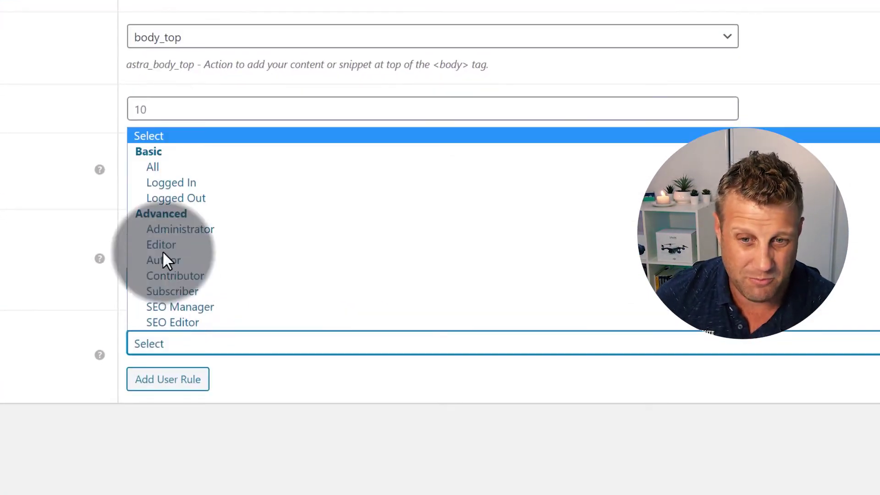
pyautogui.click(155, 164)
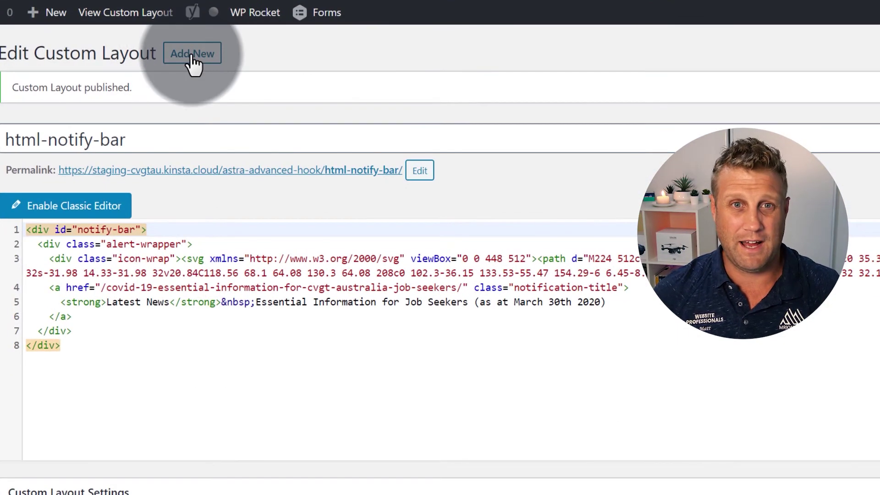
pyautogui.click(192, 55)
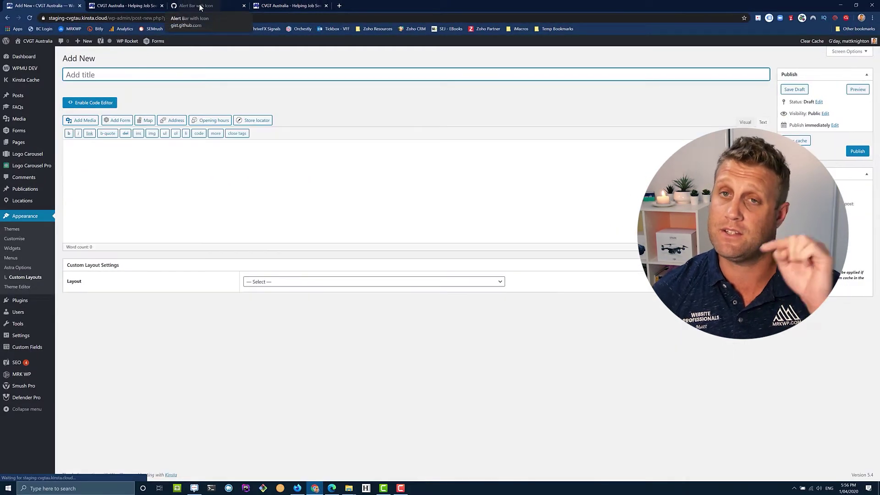
# - Select the whole css-notify-bar style block in the gist, then return to the blank layout
pyautogui.click(200, 6)
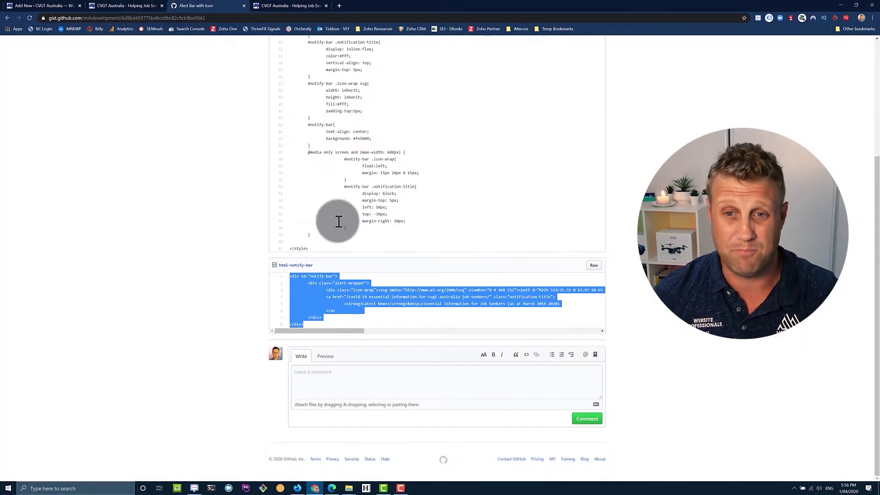
pyautogui.scroll(3, 339, 257)
pyautogui.moveTo(313, 353); pyautogui.dragTo(292, 77)
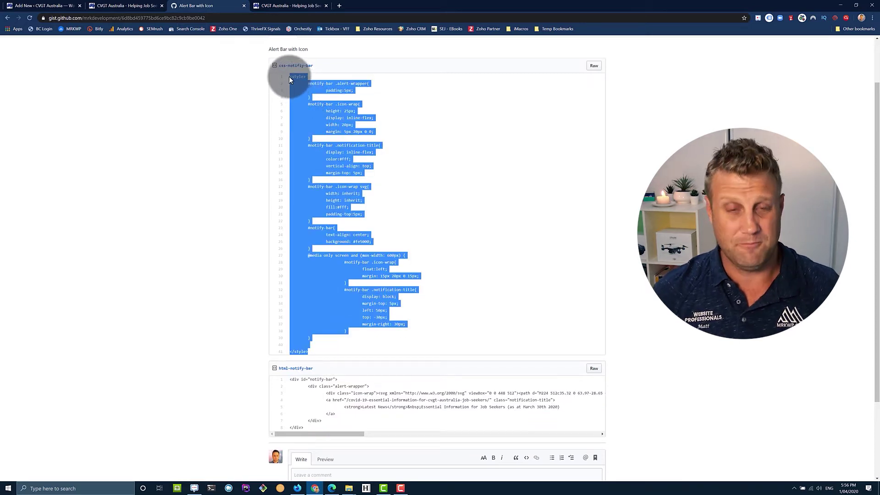
pyautogui.click(122, 6)
pyautogui.click(33, 6)
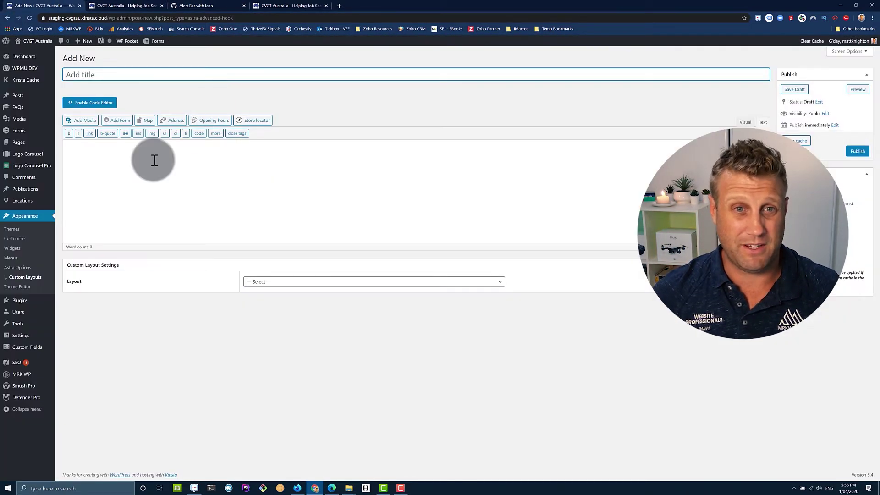
# - Paste the notify-bar CSS into the code editor and title the layout csss-notify-bar
pyautogui.click(89, 102)
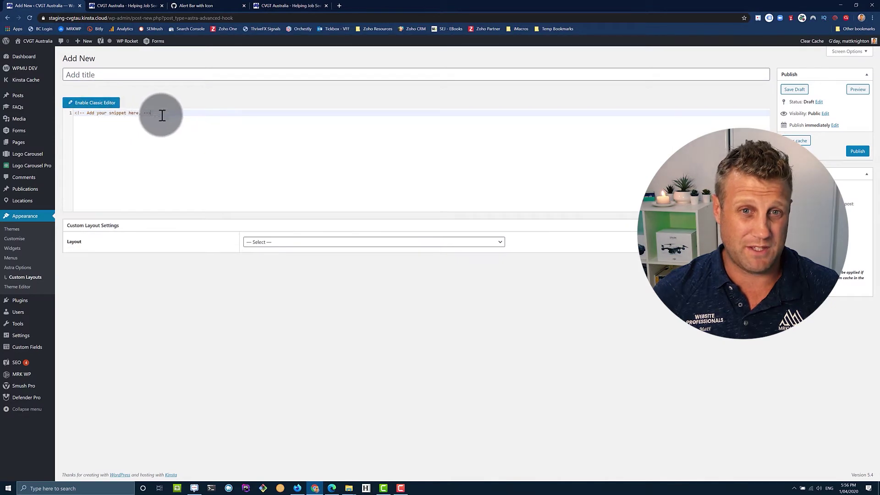
pyautogui.hotkey('ctrl', 'a')
pyautogui.hotkey('ctrl', 'v')
pyautogui.click(123, 164)
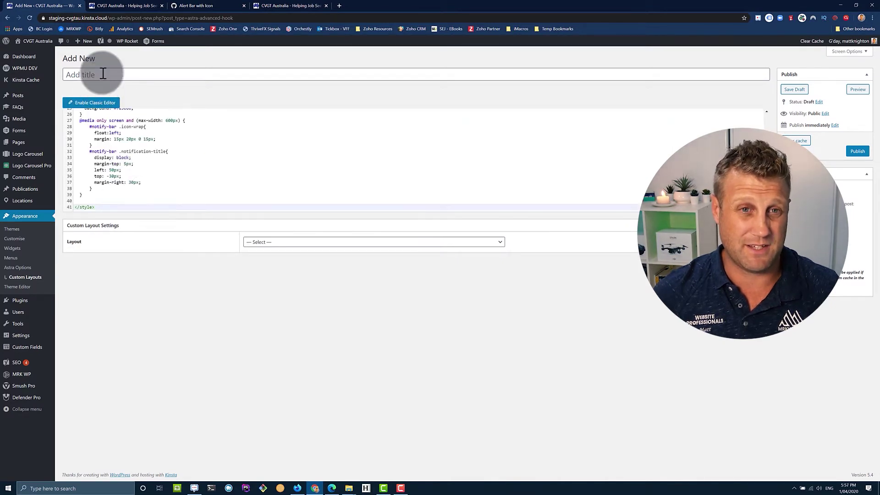
pyautogui.click(95, 74)
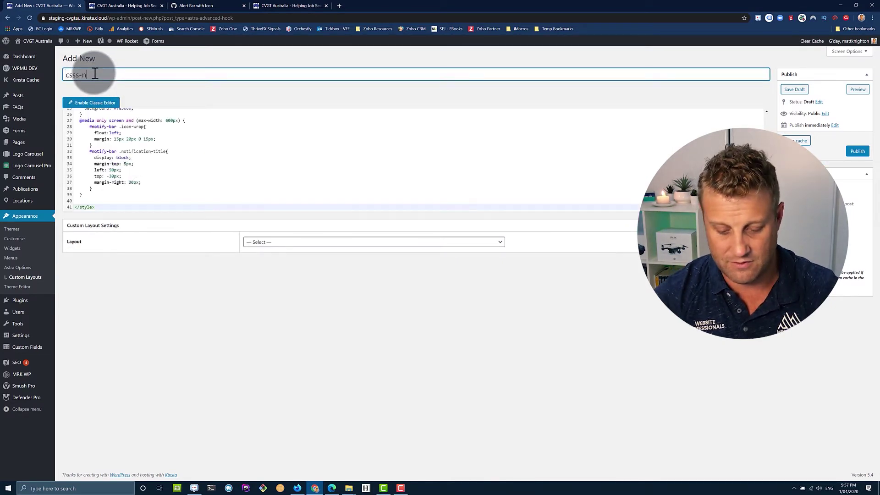
pyautogui.write('csss-notify-bar')
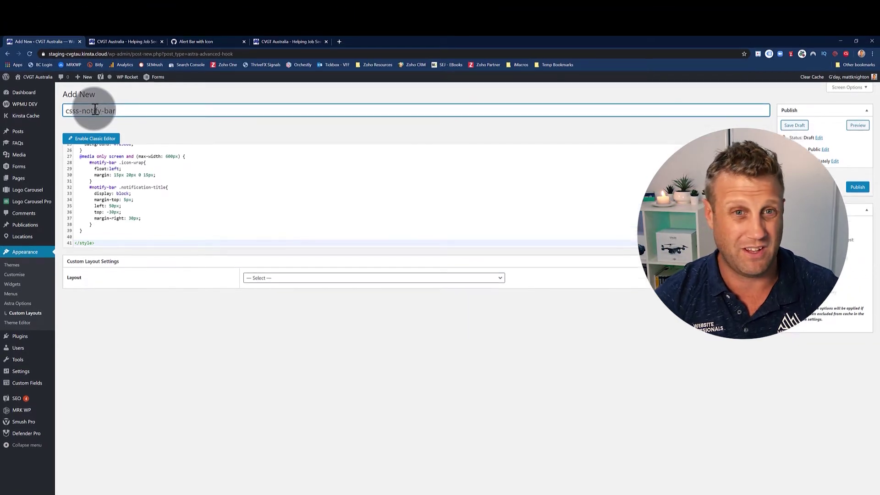
# - Set the layout type to Hooks with the action head_top
pyautogui.click(289, 243)
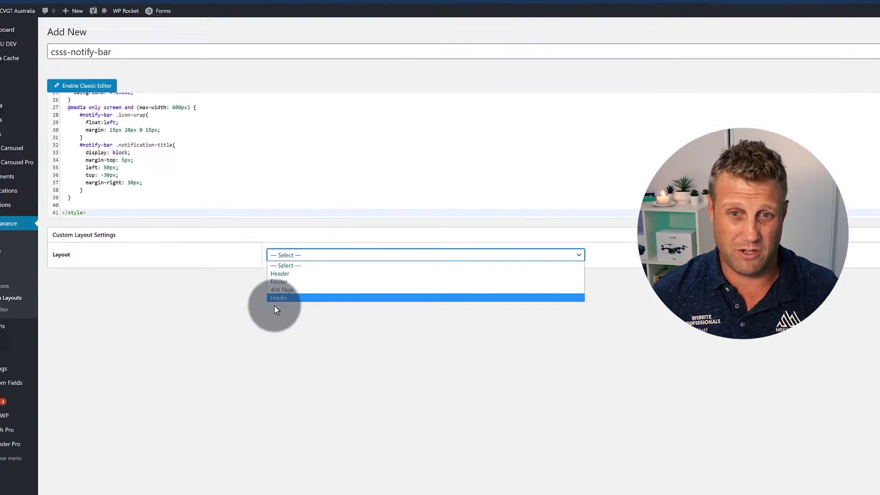
pyautogui.click(249, 370)
pyautogui.click(259, 323)
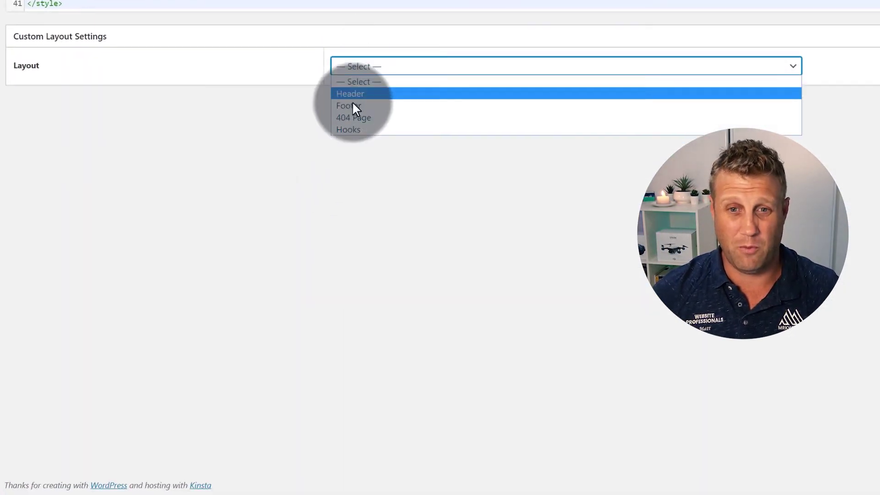
pyautogui.click(354, 130)
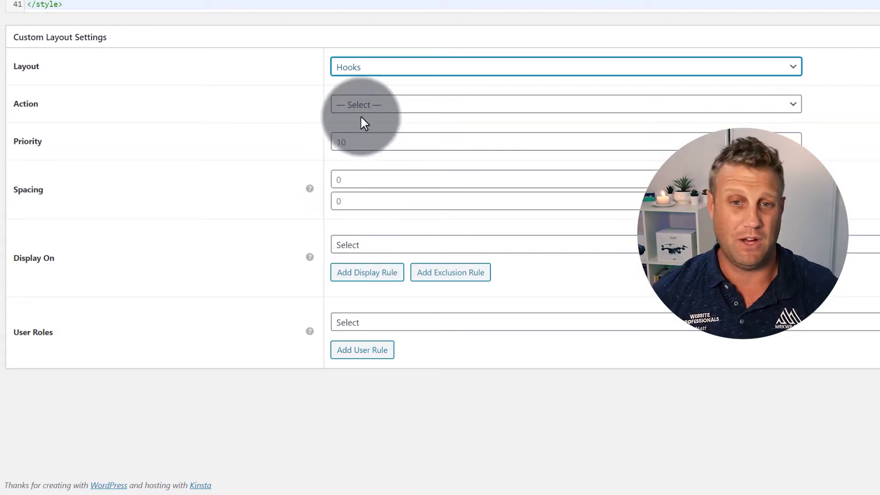
pyautogui.click(361, 109)
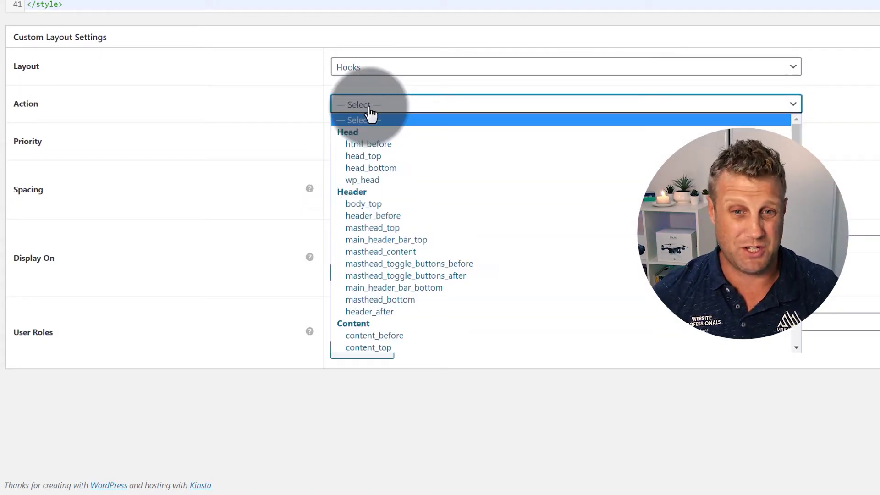
pyautogui.click(370, 142)
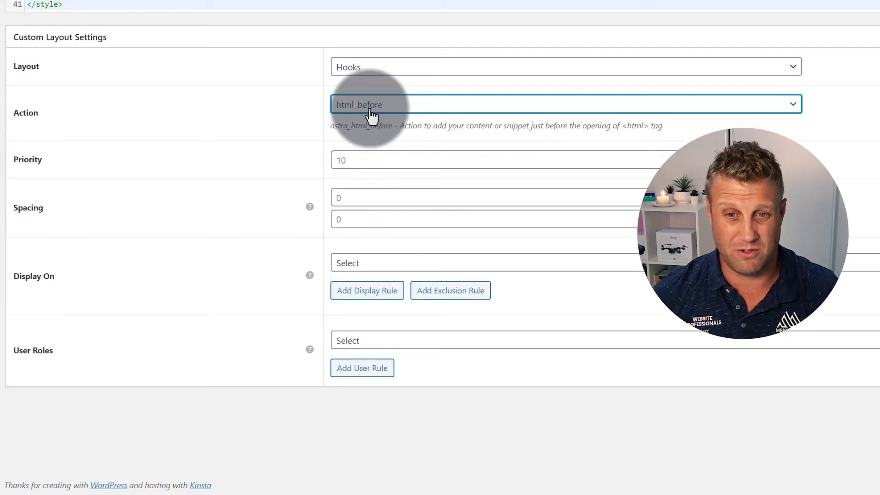
pyautogui.click(371, 114)
pyautogui.click(367, 159)
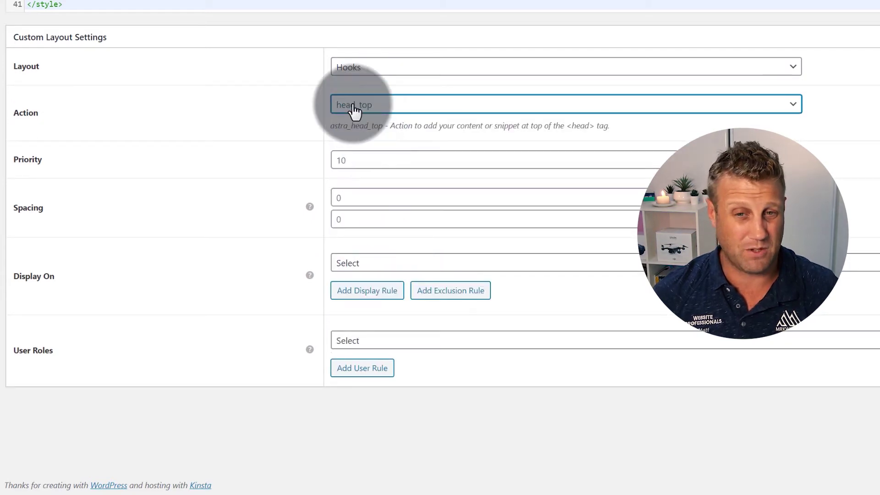
# - Display it on the Entire Website for All user roles and publish
pyautogui.scroll(2, 367, 275)
pyautogui.click(365, 316)
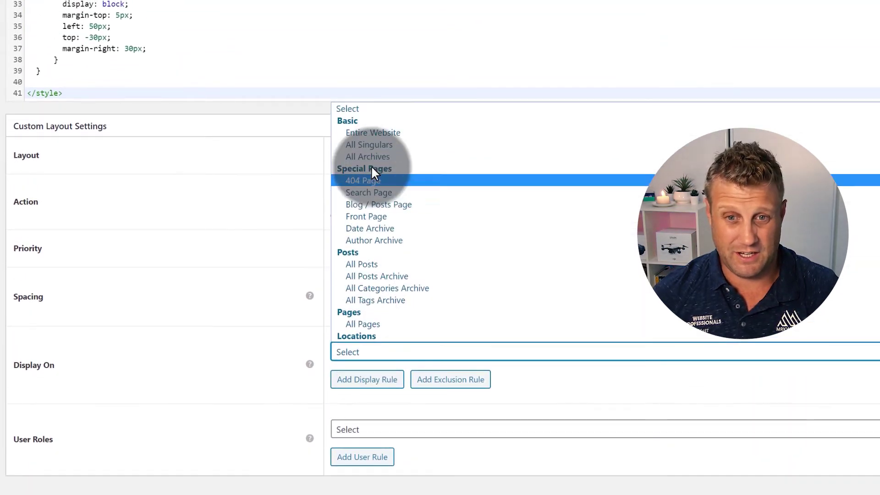
pyautogui.click(371, 134)
pyautogui.click(364, 405)
pyautogui.click(367, 151)
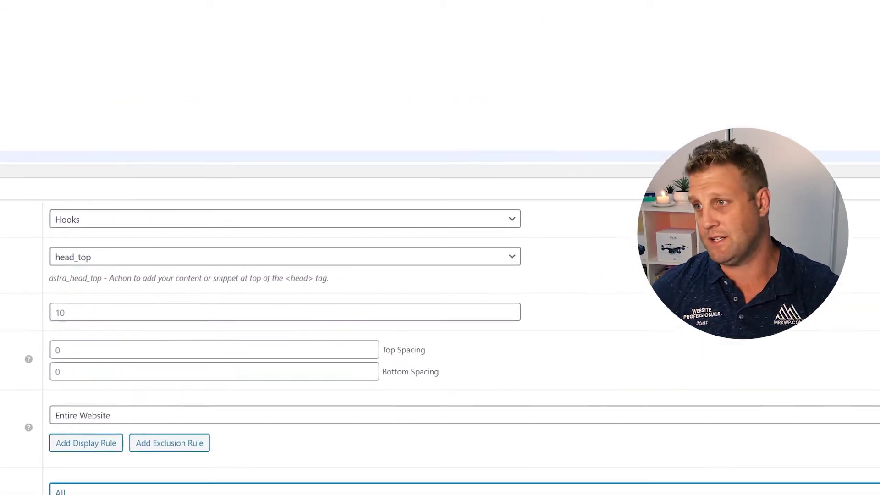
pyautogui.click(848, 130)
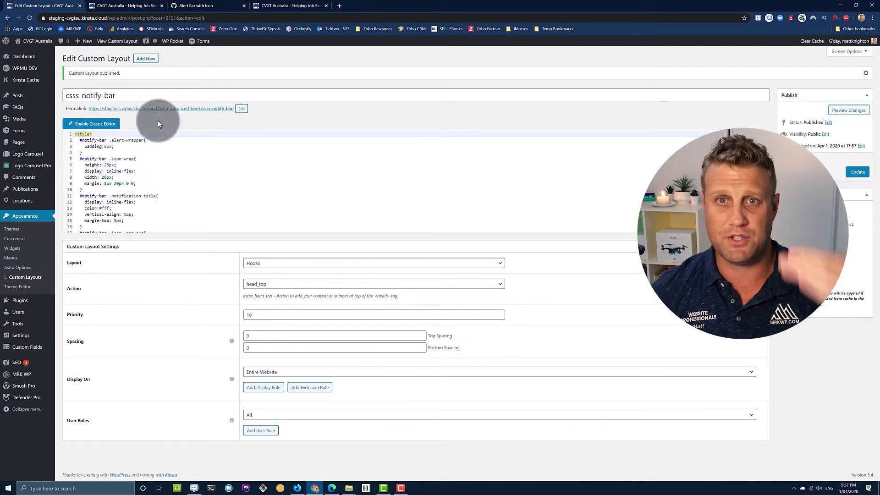
# - Reload the CVGT homepage with F5 and scroll to the top to see the orange Latest News bar
pyautogui.click(279, 8)
pyautogui.press('F5')
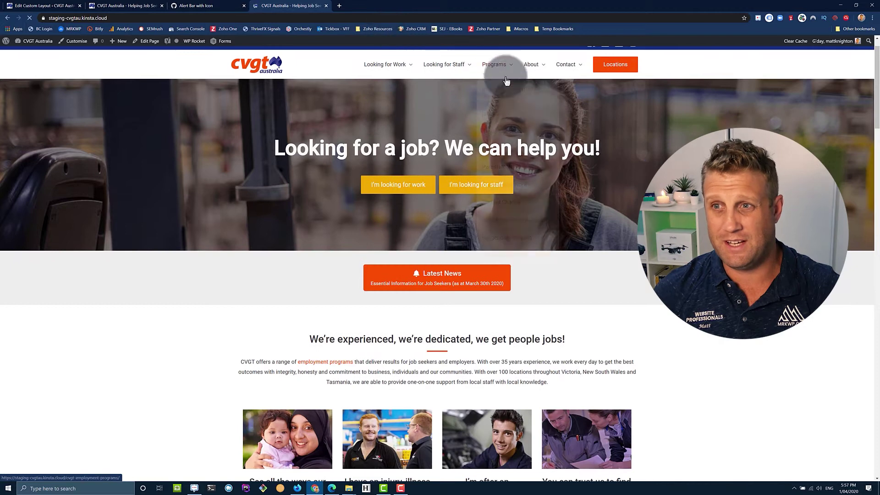
pyautogui.moveTo(507, 86)
pyautogui.scroll(-5, 507, 86)
pyautogui.scroll(7, 507, 87)
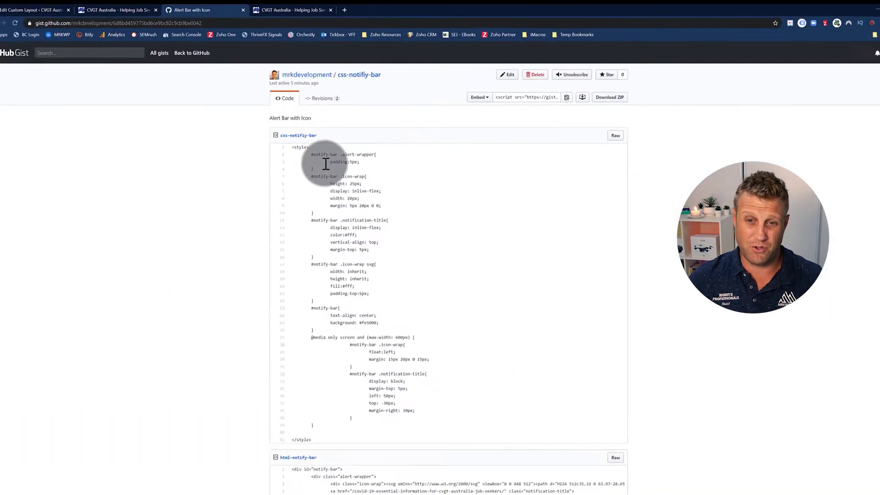
pyautogui.moveTo(313, 329); pyautogui.dragTo(297, 155)
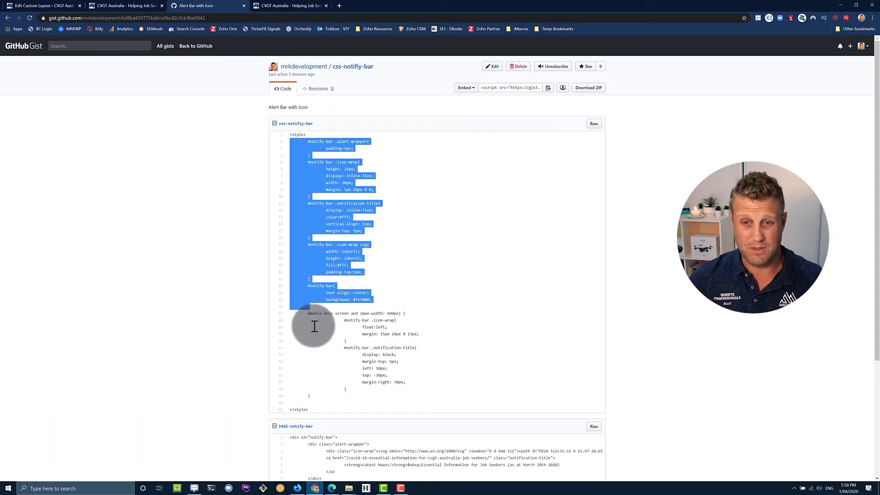
pyautogui.moveTo(307, 314); pyautogui.dragTo(345, 402)
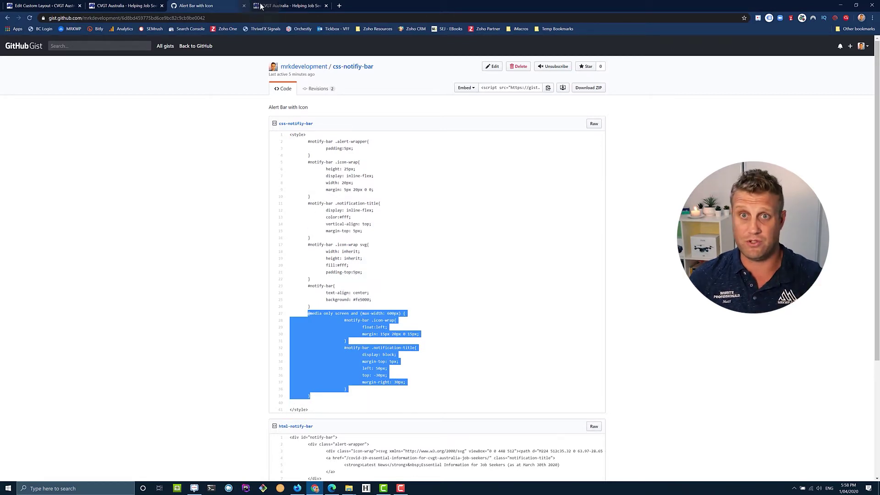
pyautogui.click(307, 175)
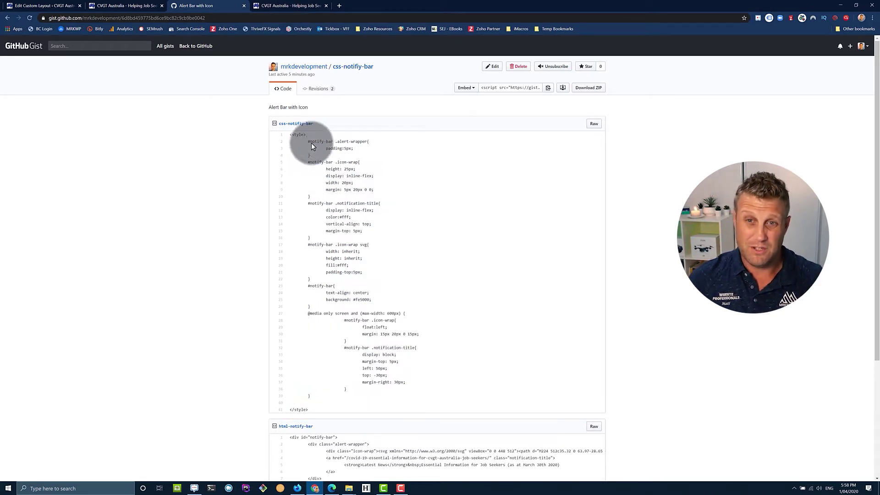
pyautogui.moveTo(307, 143); pyautogui.dragTo(334, 142)
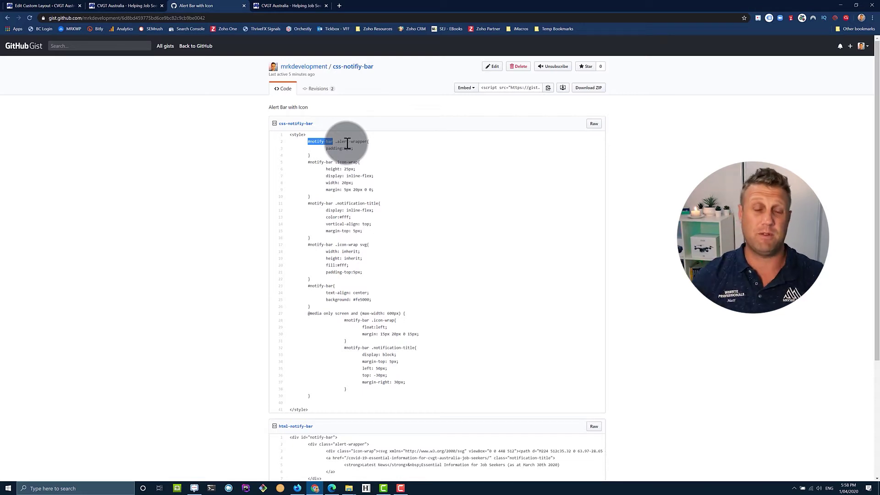
pyautogui.click(46, 6)
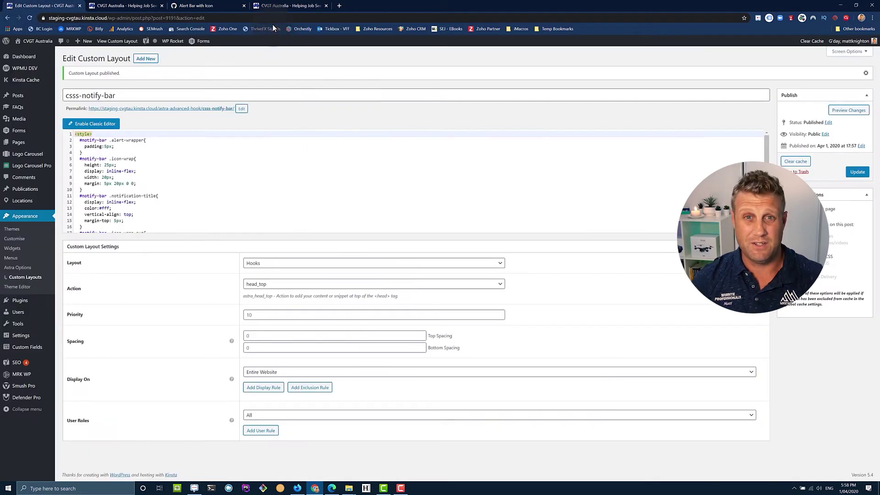
pyautogui.click(290, 9)
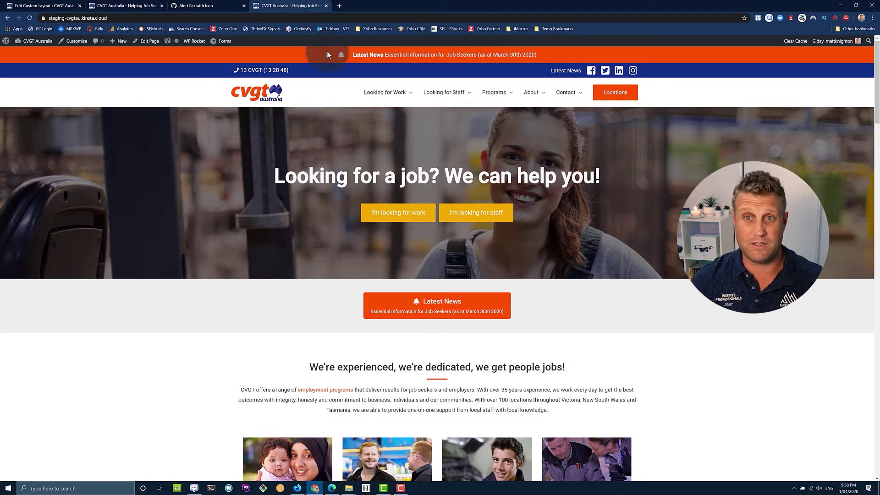
pyautogui.click(199, 6)
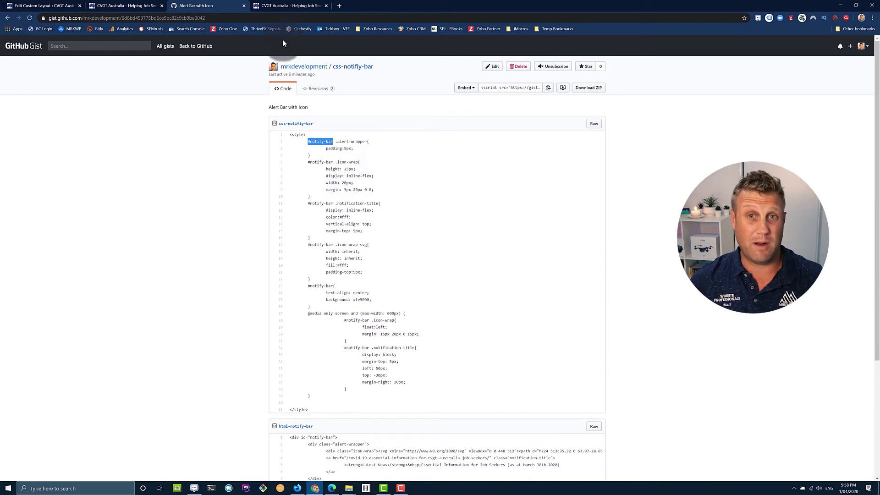
pyautogui.click(277, 7)
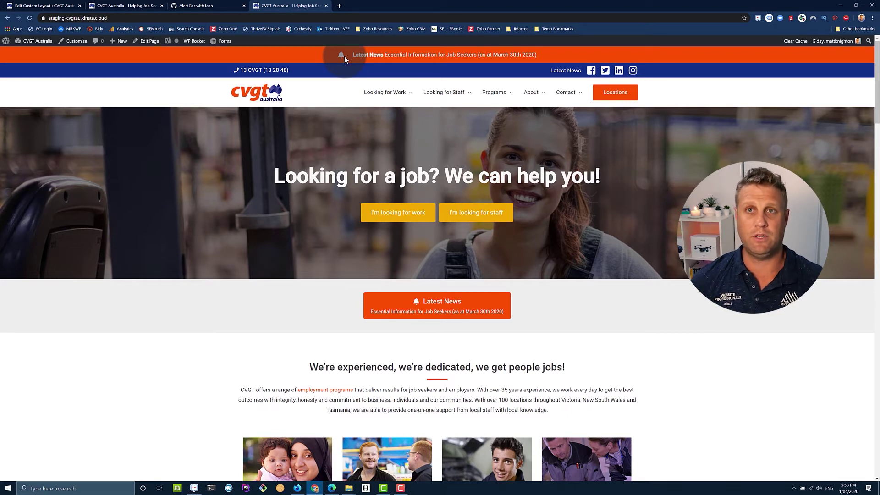
pyautogui.click(189, 6)
pyautogui.scroll(-2, 393, 310)
pyautogui.scroll(1, 448, 373)
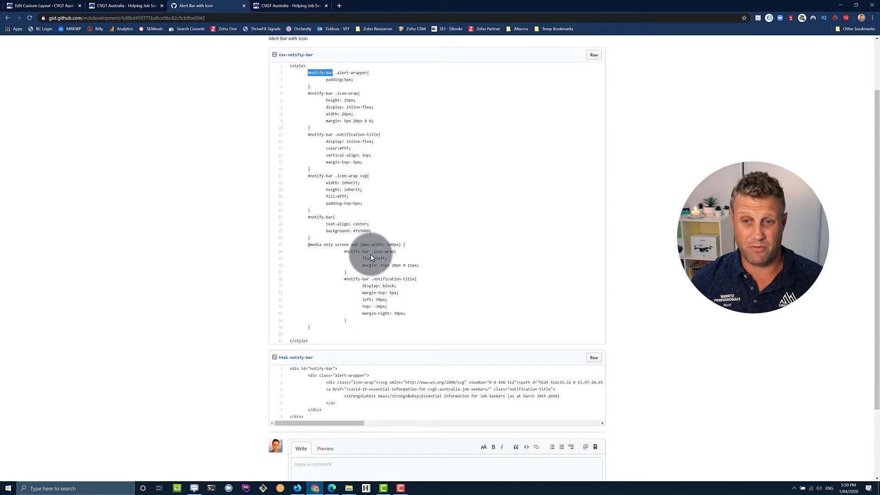
pyautogui.click(289, 7)
# - Check the homepage alert bar in DevTools' Pixel 2 XL device view, then close DevTools
pyautogui.click(872, 18)
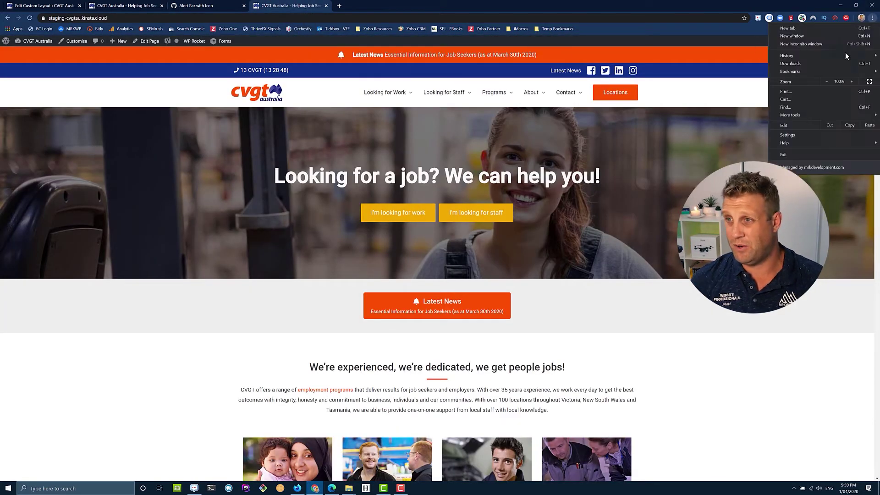
pyautogui.moveTo(809, 114)
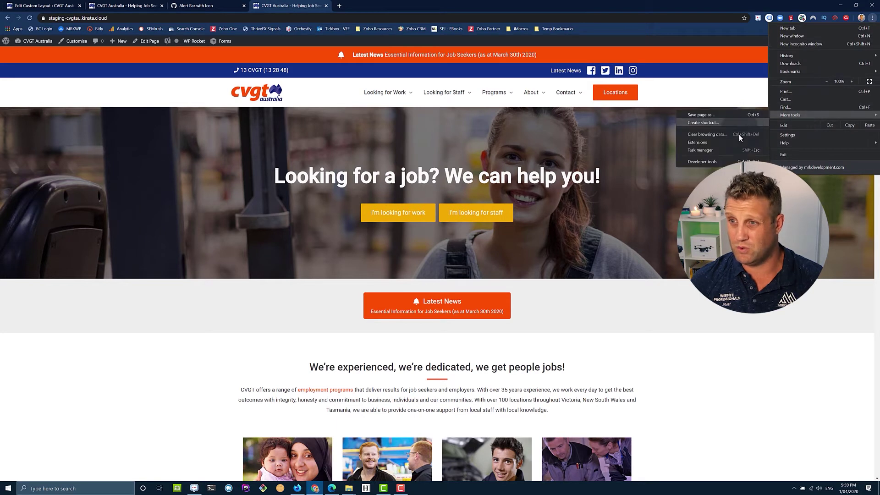
pyautogui.click(703, 161)
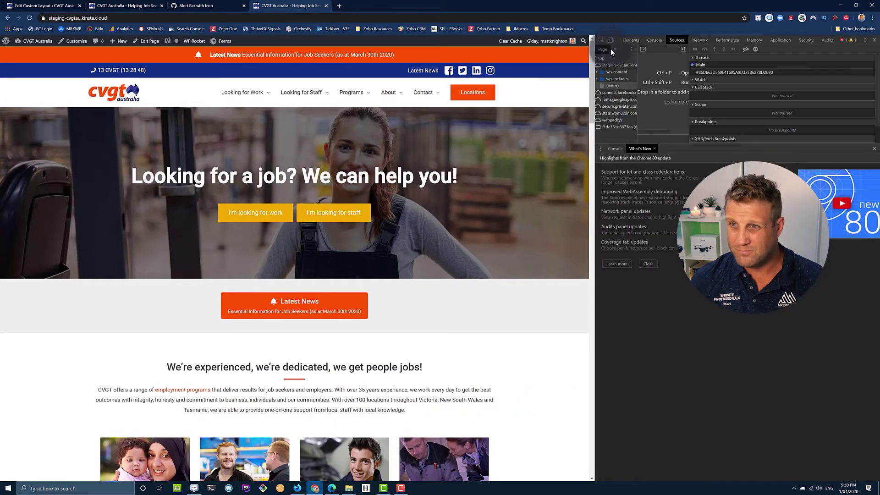
pyautogui.click(611, 41)
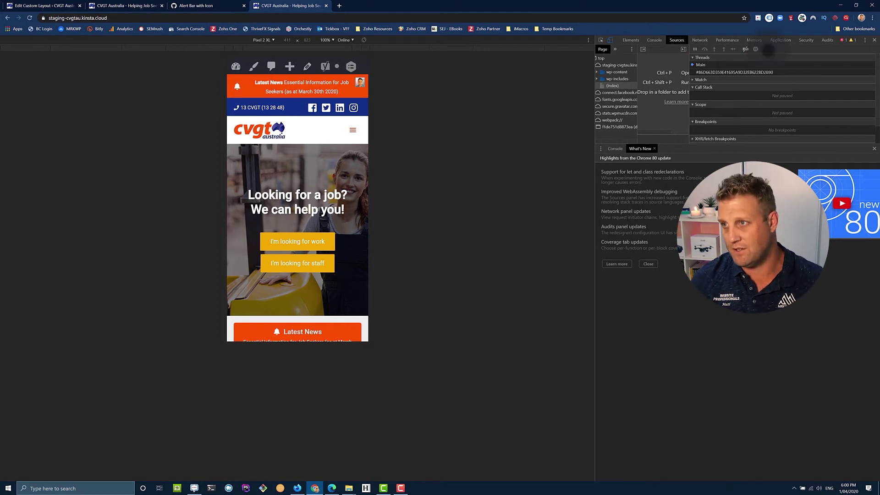
pyautogui.click(875, 40)
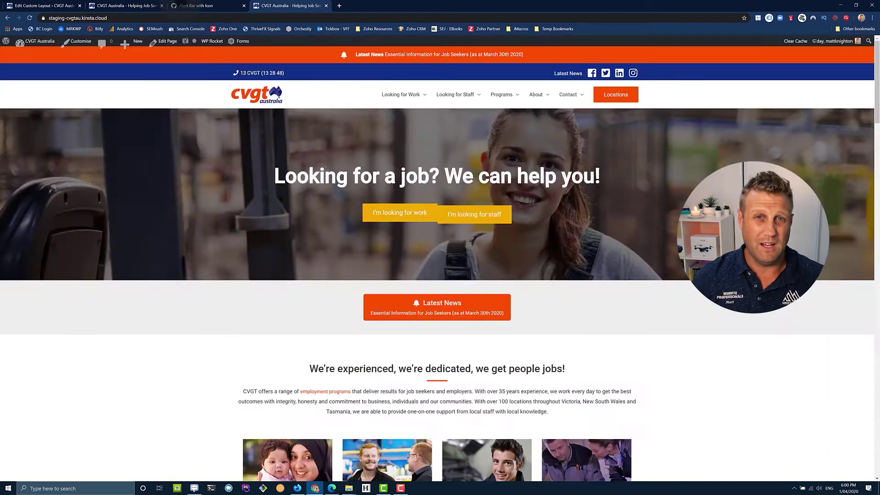
# - Highlight the color:#fff, fill:#fff and background: #fe5000 rules in the css-notify-bar gist
pyautogui.click(196, 5)
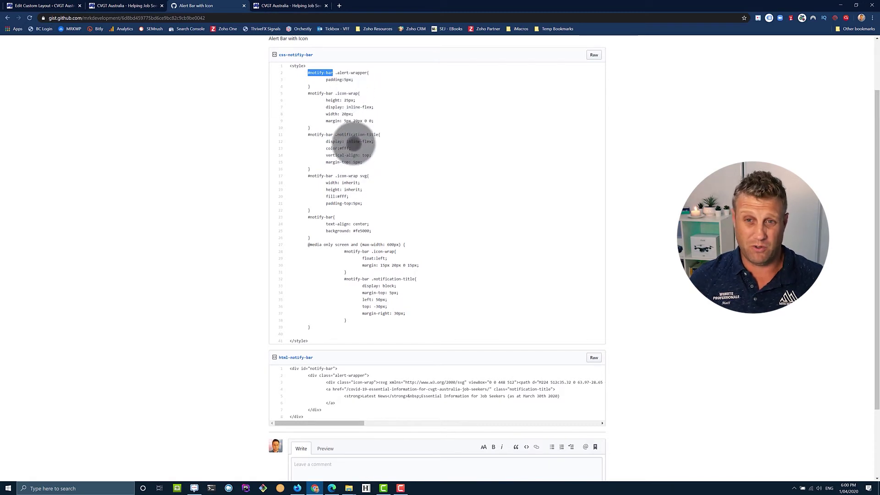
pyautogui.moveTo(351, 148); pyautogui.dragTo(323, 148)
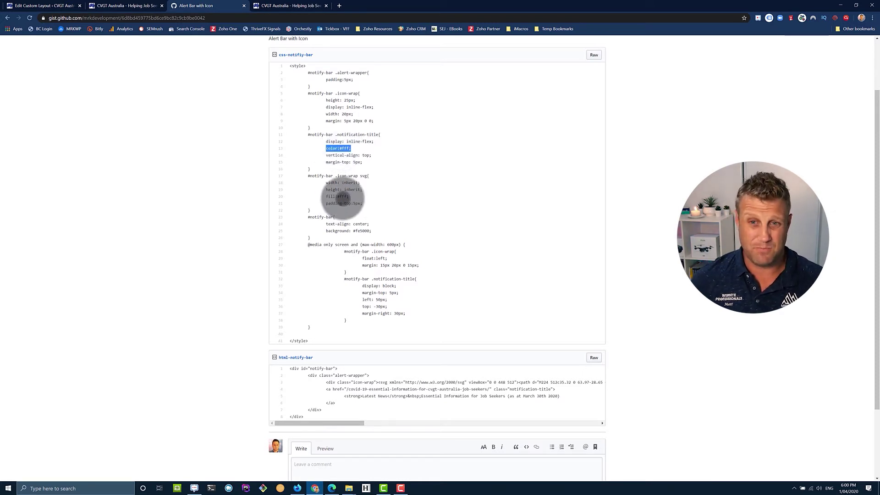
pyautogui.moveTo(350, 196); pyautogui.dragTo(323, 196)
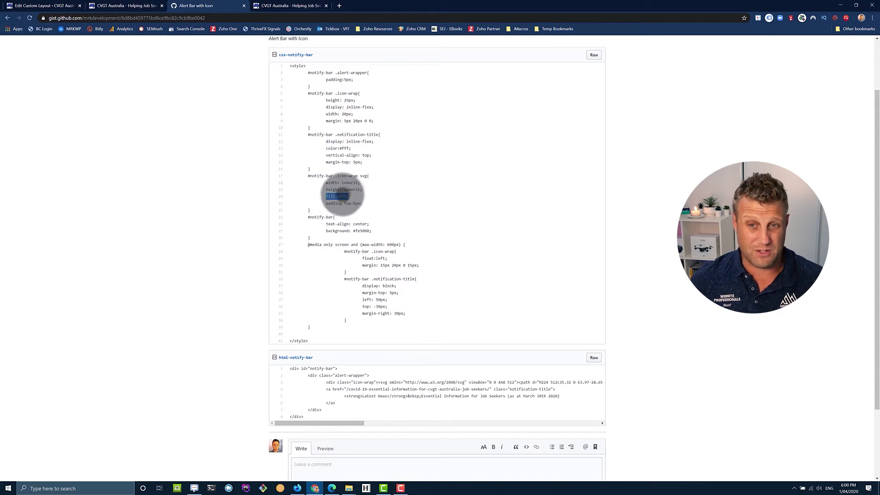
pyautogui.moveTo(372, 231); pyautogui.dragTo(325, 231)
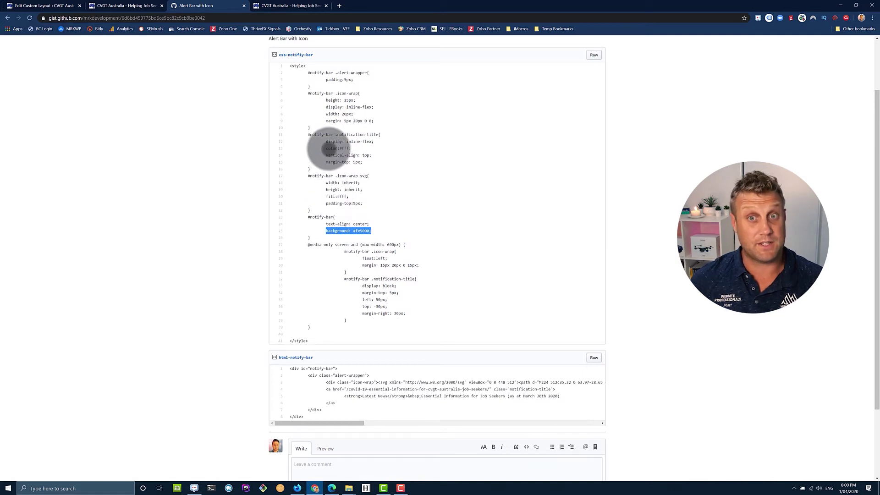
pyautogui.scroll(-2, 354, 280)
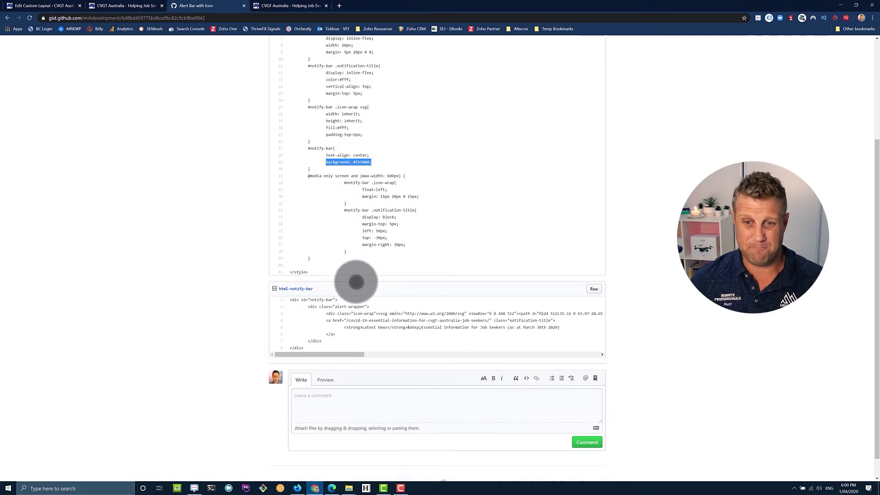
pyautogui.scroll(1, 302, 320)
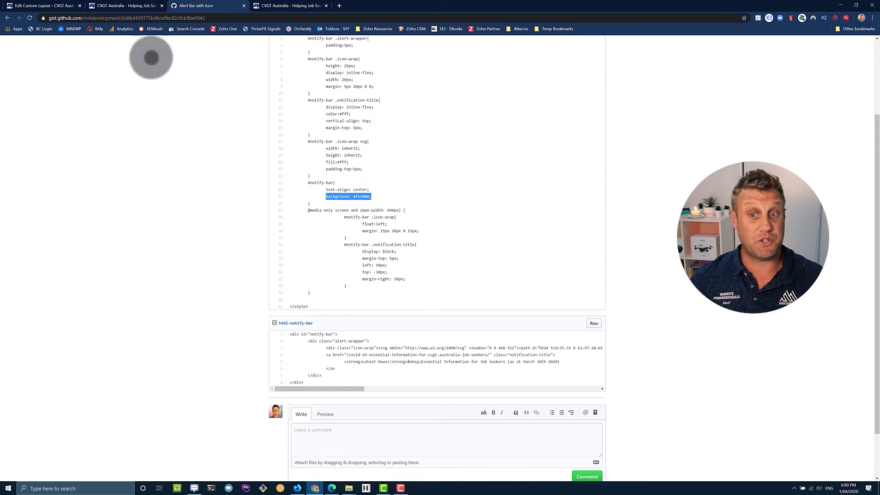
pyautogui.moveTo(337, 334); pyautogui.dragTo(283, 333)
pyautogui.moveTo(369, 341); pyautogui.dragTo(303, 340)
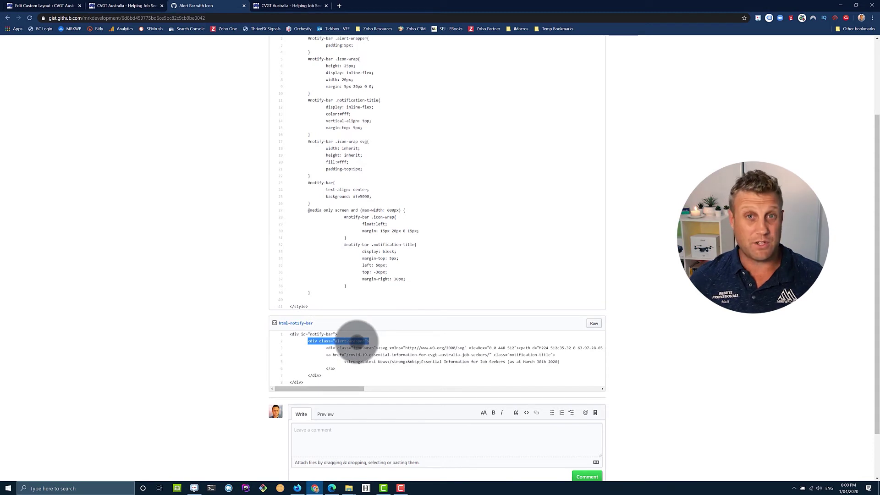
pyautogui.moveTo(325, 348); pyautogui.dragTo(378, 348)
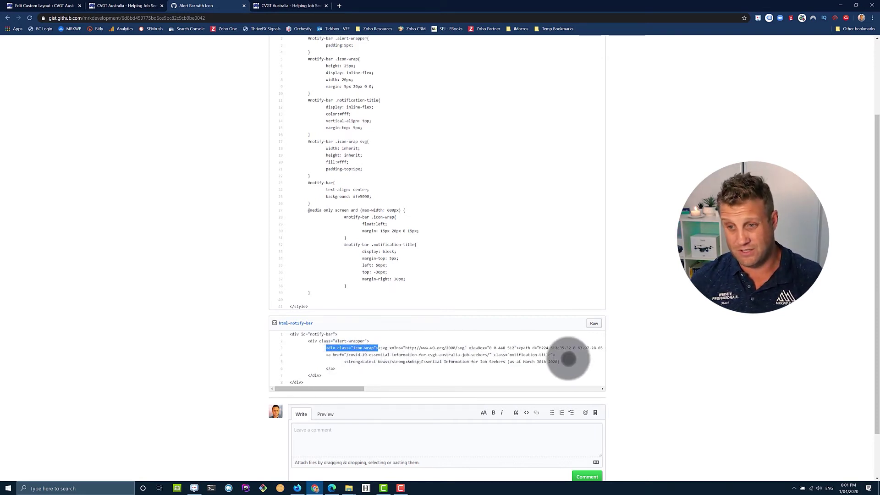
pyautogui.moveTo(489, 355); pyautogui.dragTo(347, 356)
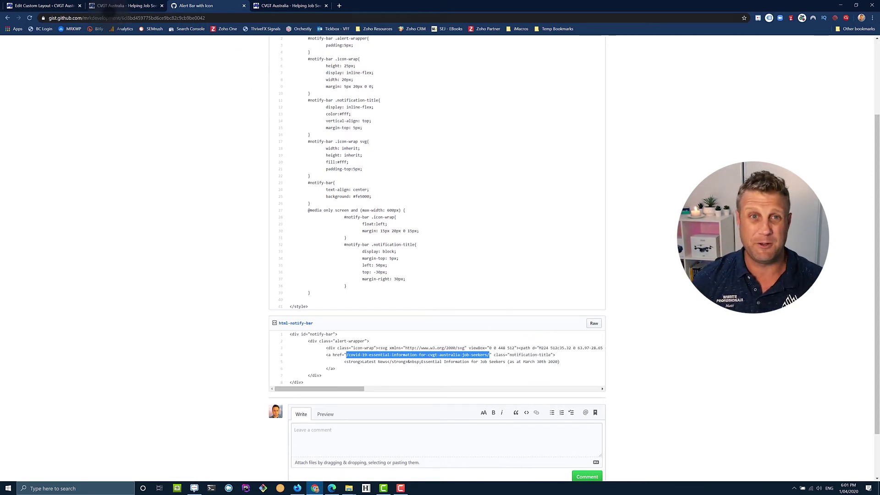
pyautogui.click(110, 6)
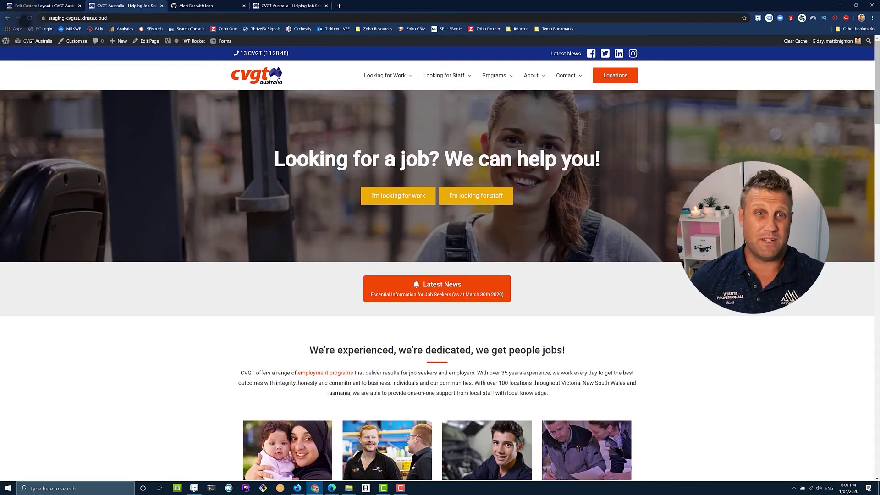
# - Reload the second CVGT tab so the Latest News – Essential Information for Job Seekers bar appears
pyautogui.moveTo(549, 65)
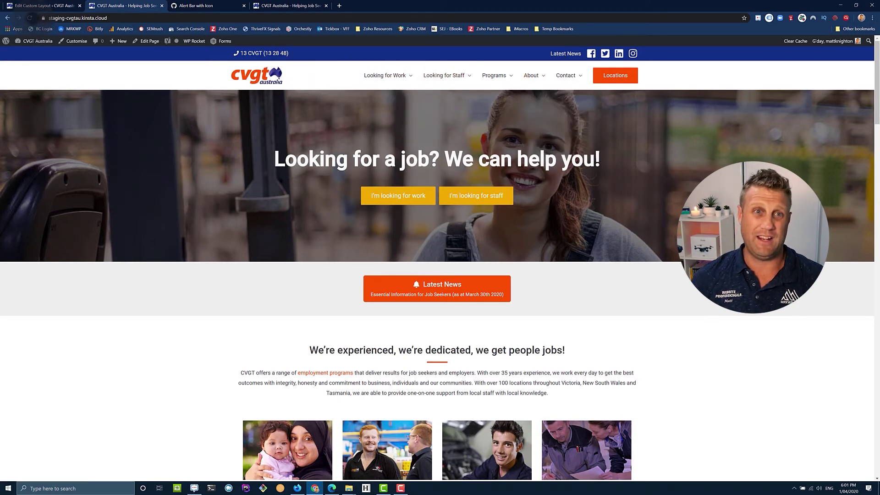
pyautogui.click(29, 18)
pyautogui.moveTo(476, 75)
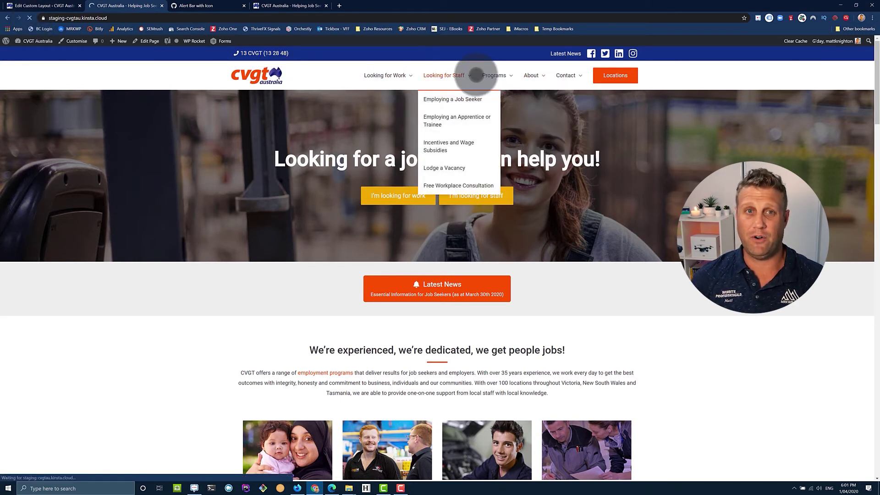